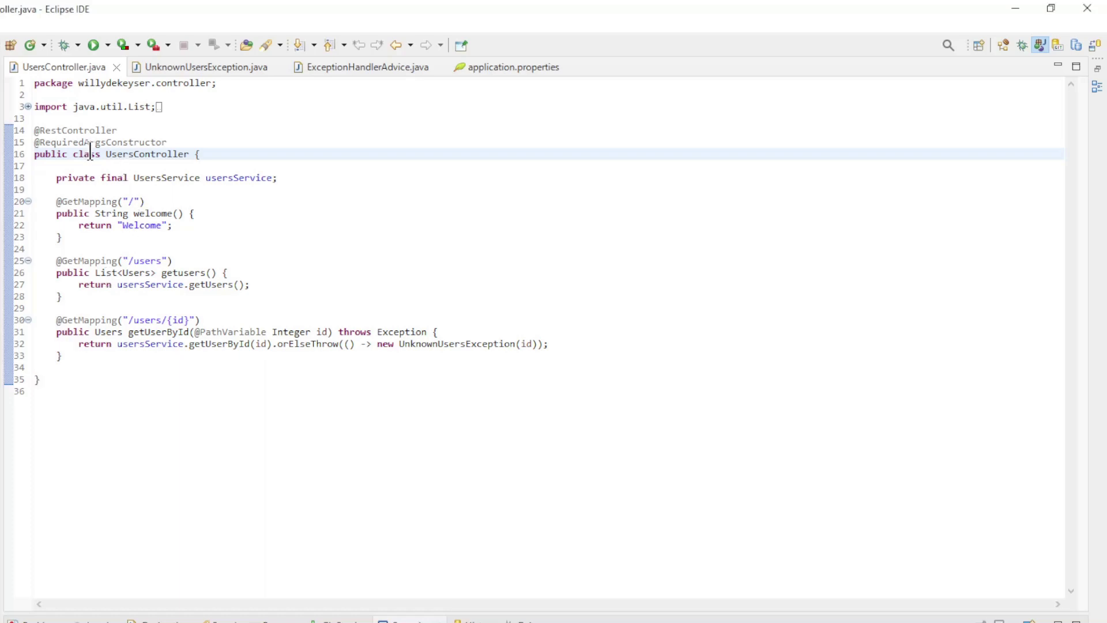
Step: Highlight UsersController's welcome, getusers and getUserById endpoints and the orElseThrow call
left_click_drag(91, 152, 238, 165)
left_click(230, 226)
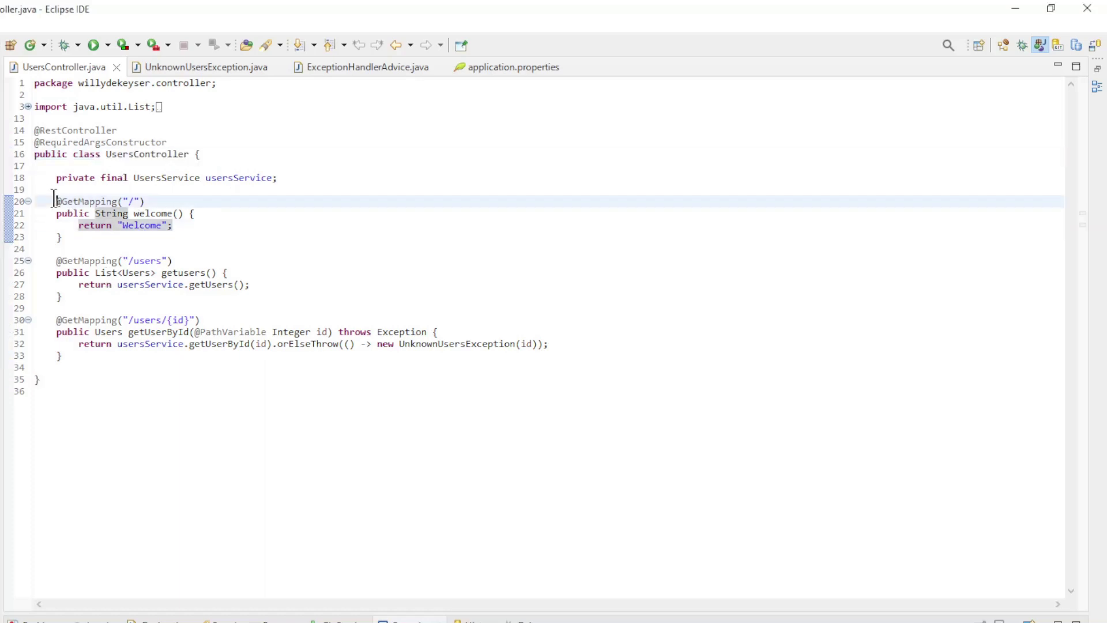
left_click_drag(56, 201, 141, 236)
left_click(238, 251)
left_click_drag(83, 259, 158, 297)
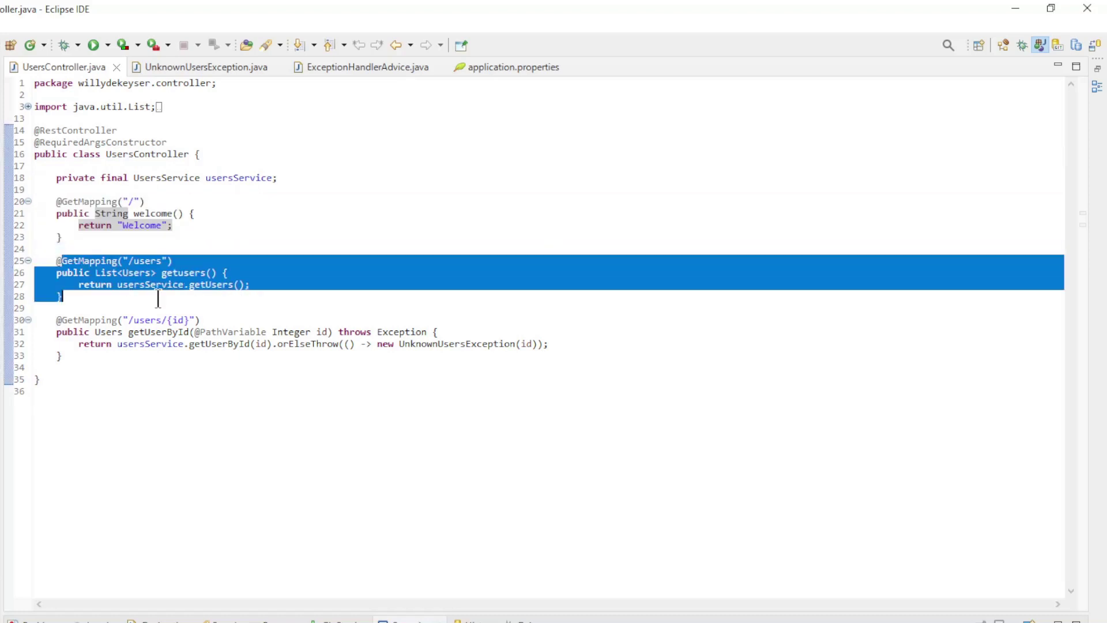
left_click(299, 309)
mouse_move(56, 321)
left_mouse_down()
mouse_move(82, 343)
mouse_move(135, 357)
left_mouse_up()
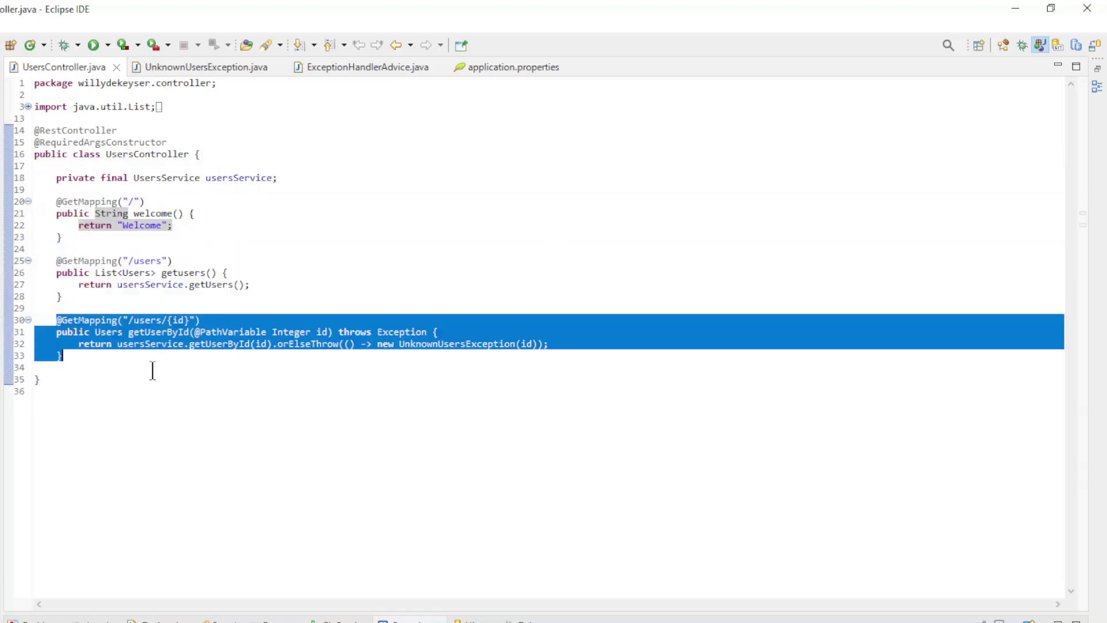
left_click(238, 391)
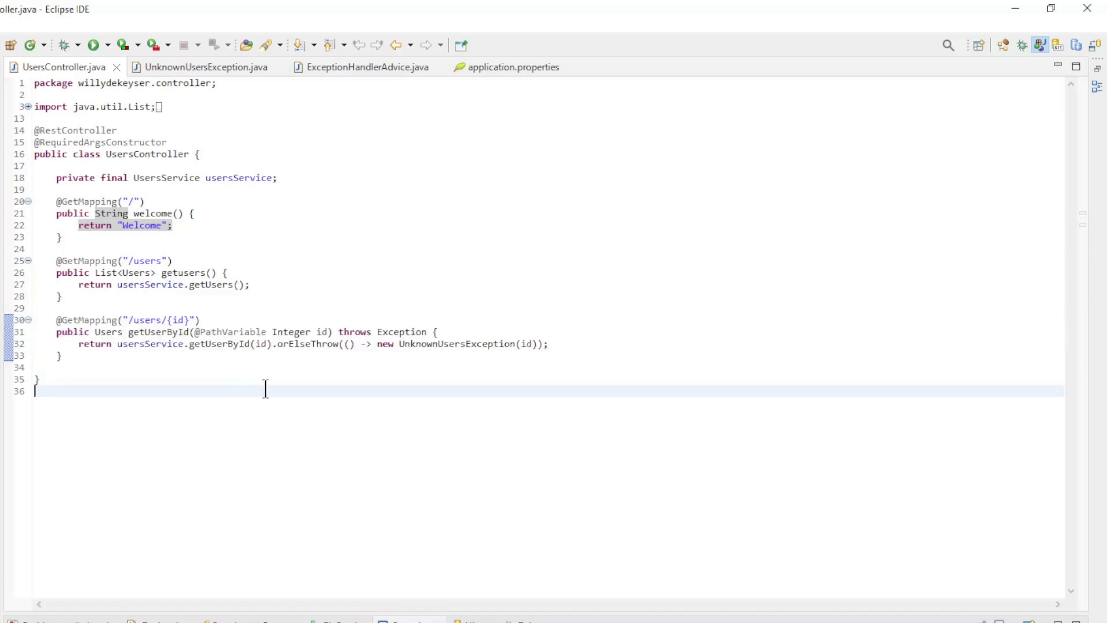
left_click_drag(277, 343, 569, 348)
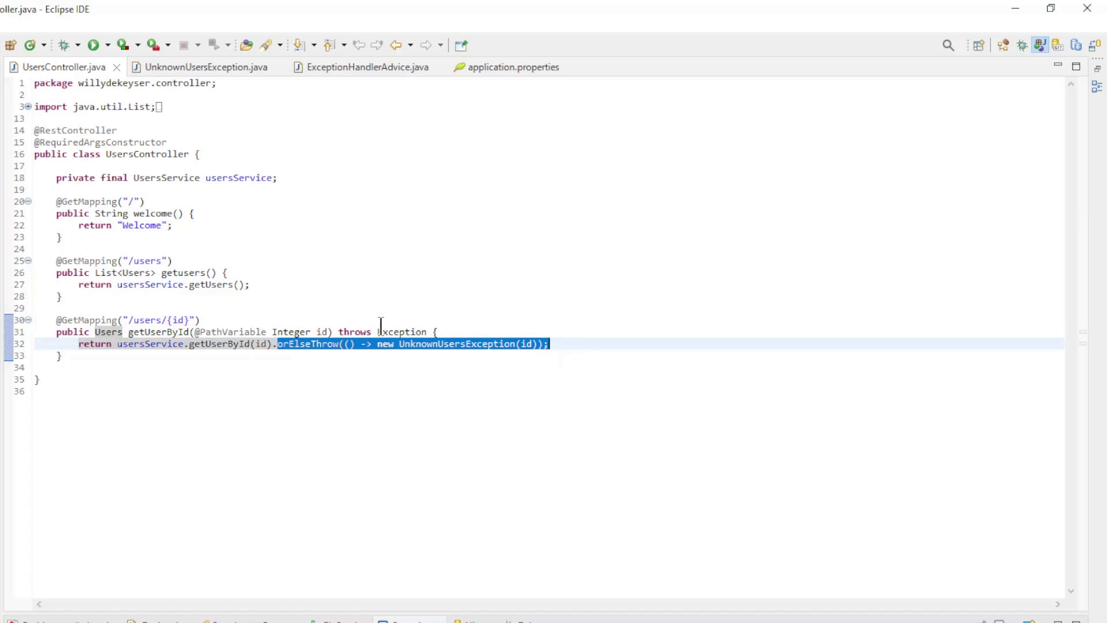
left_click(385, 398)
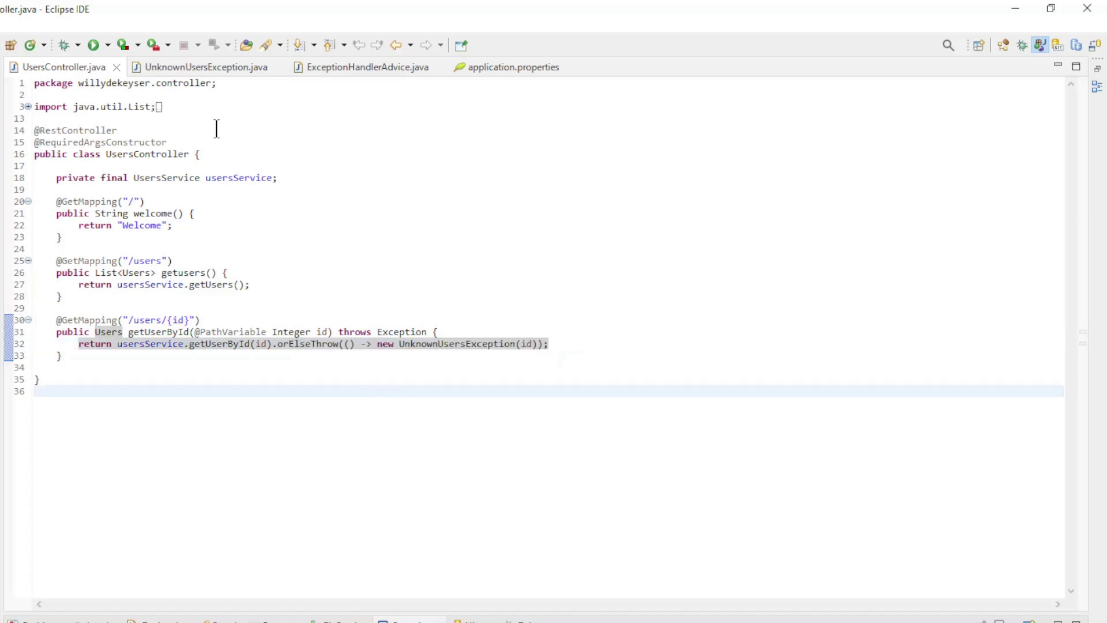
Step: In UnknownUsersException, highlight the RuntimeException superclass, Integer id field and constructor
left_click(197, 66)
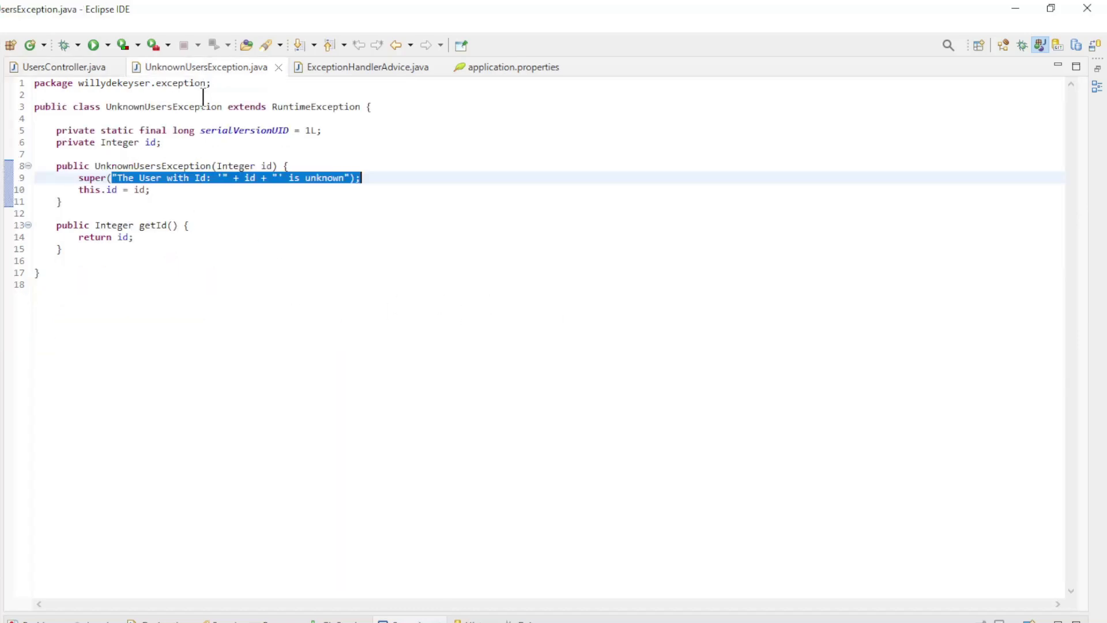
left_click(241, 219)
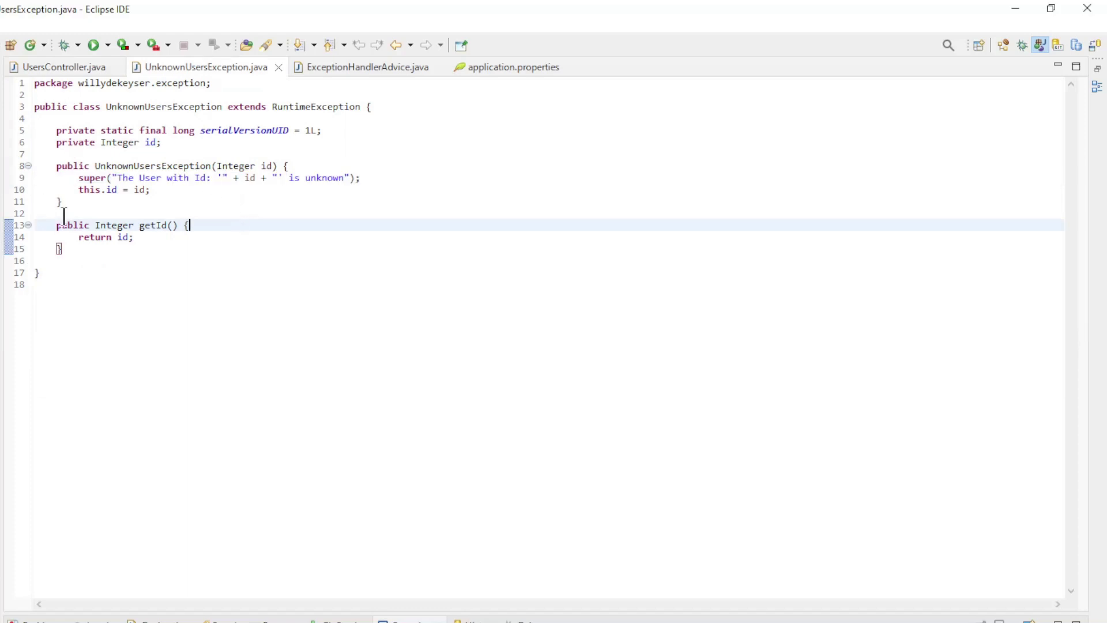
left_click_drag(272, 106, 364, 106)
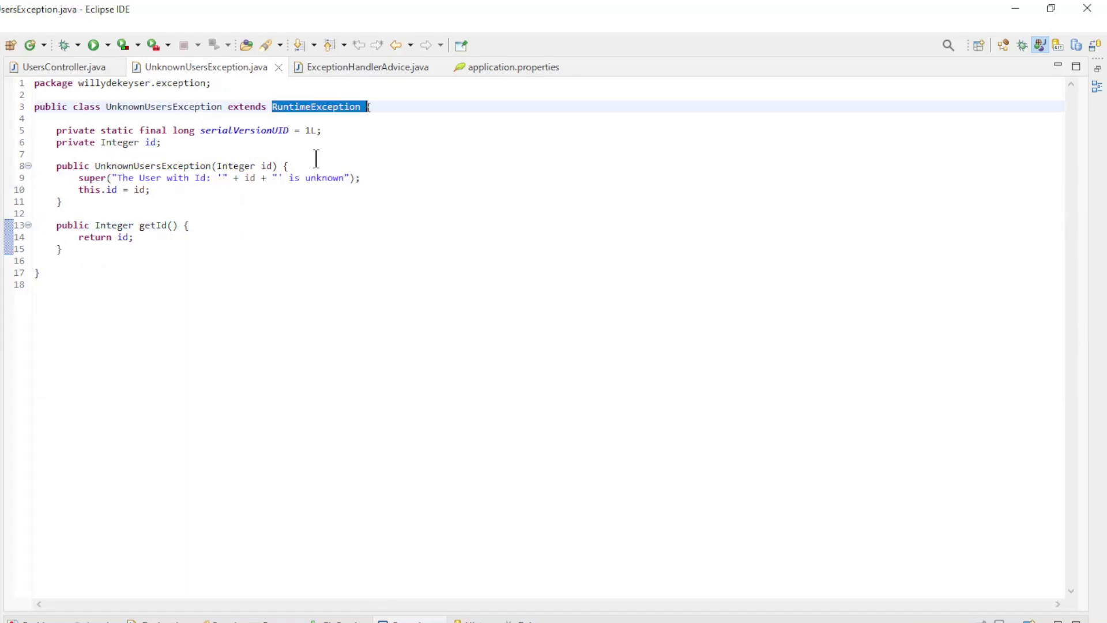
left_click_drag(99, 144, 186, 143)
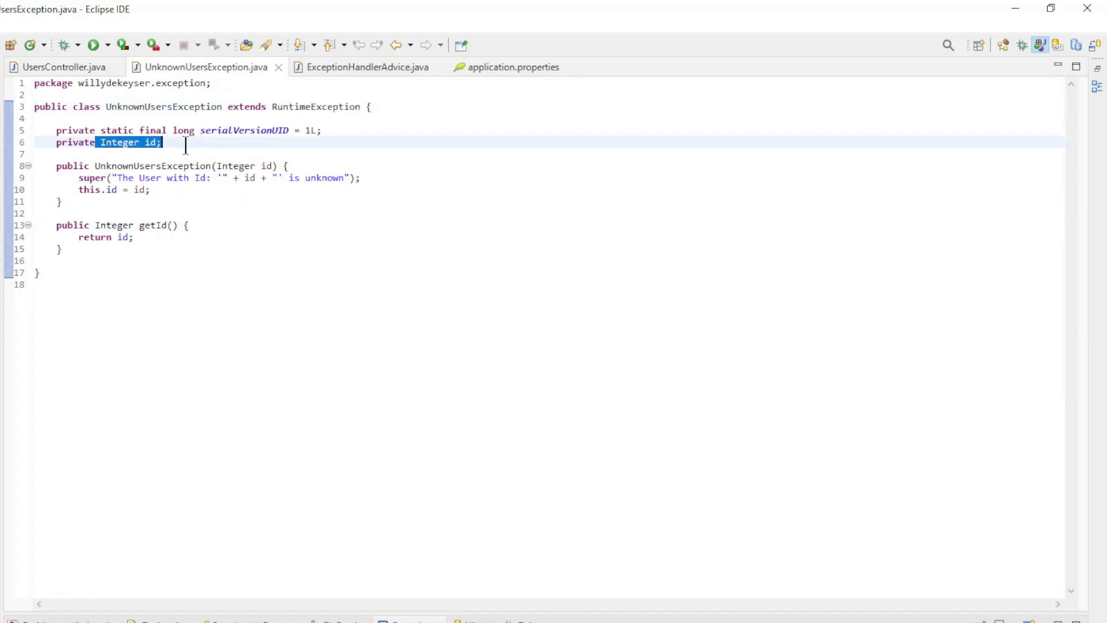
left_click(218, 259)
left_click_drag(56, 165, 158, 204)
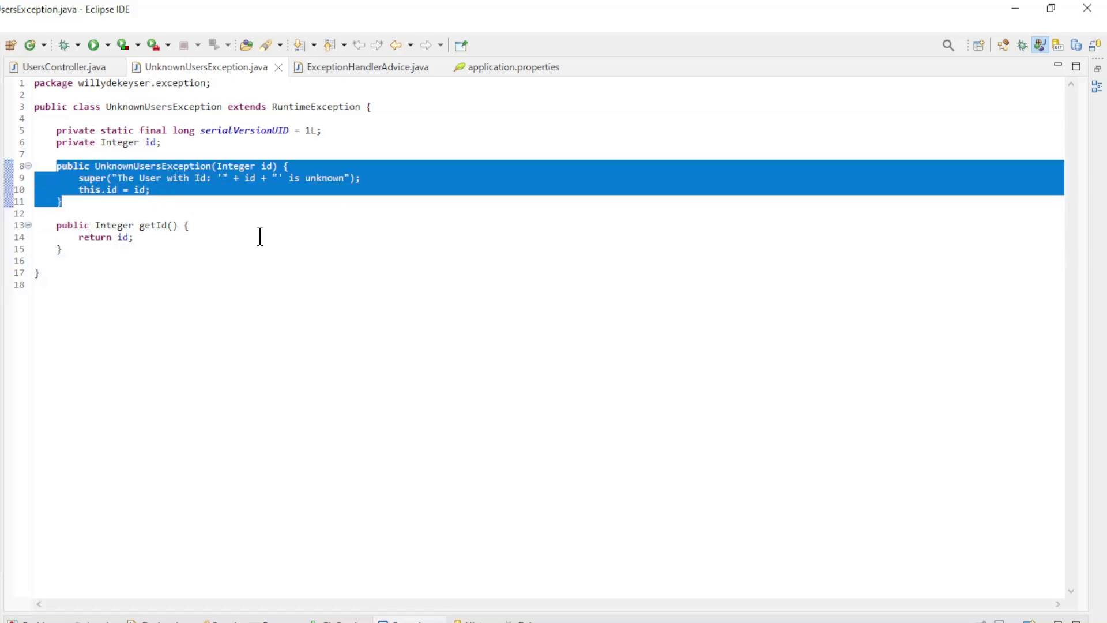
left_click(368, 66)
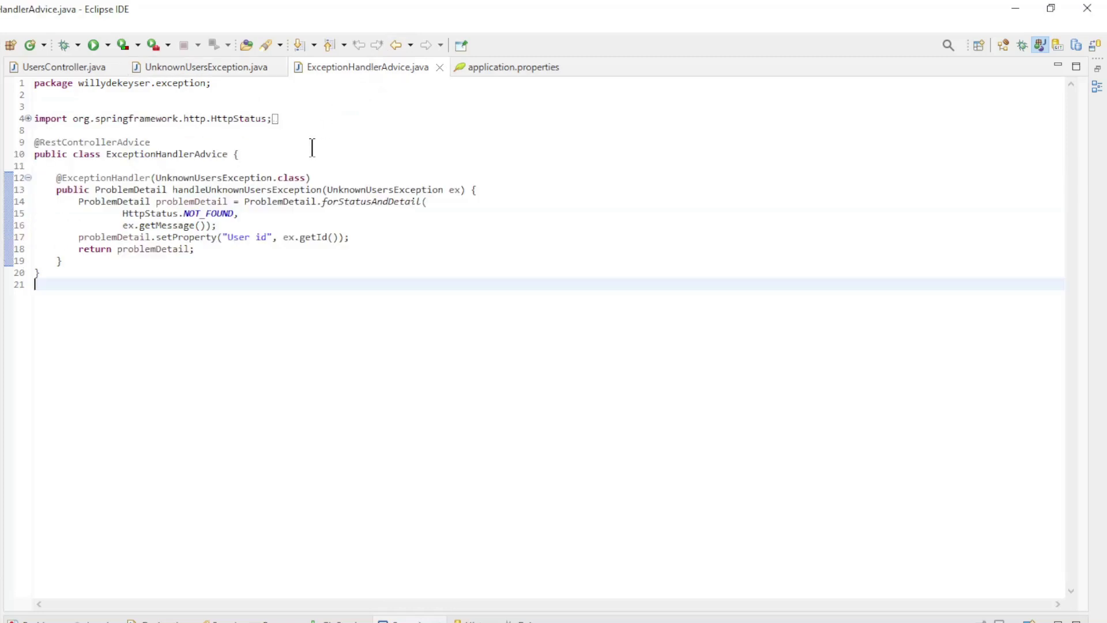
left_click_drag(106, 142, 221, 154)
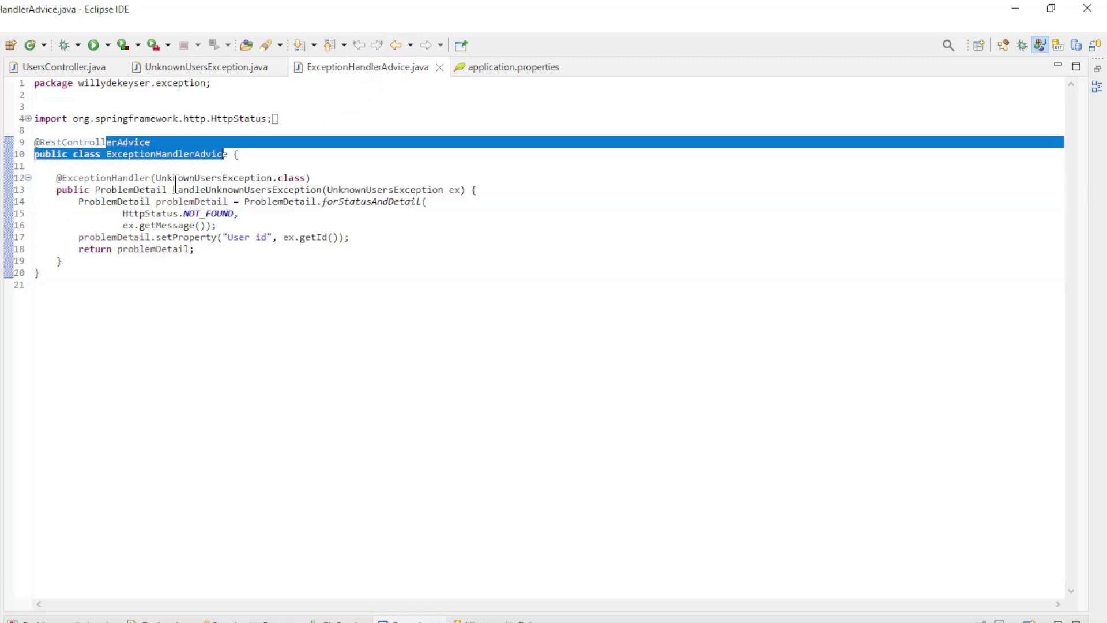
left_click_drag(35, 142, 121, 142)
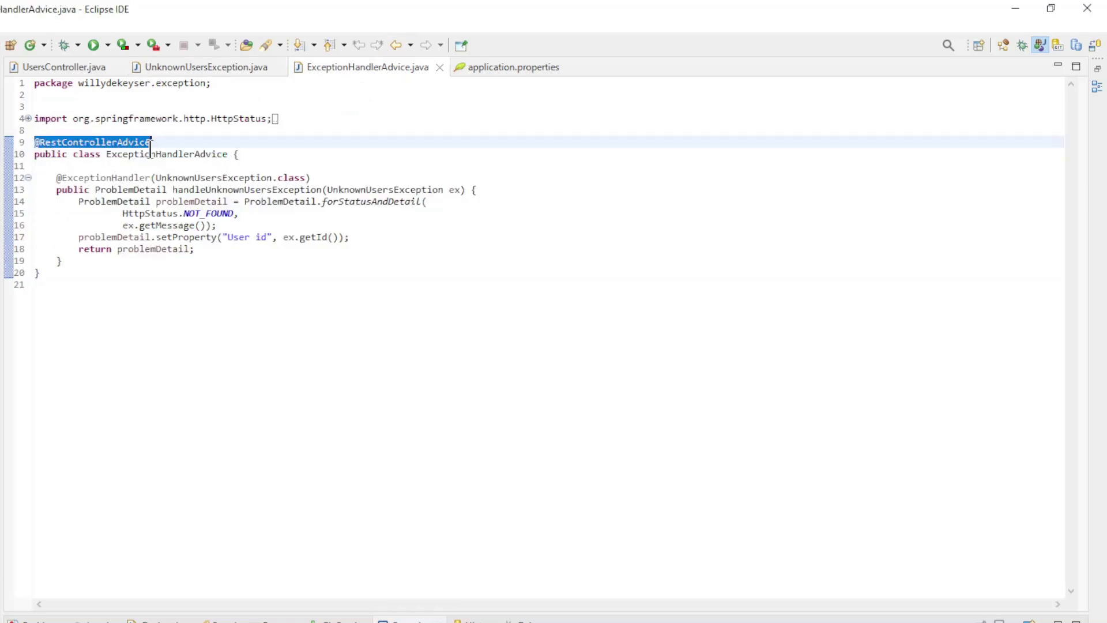
left_click(59, 190)
left_click_drag(62, 191, 177, 281)
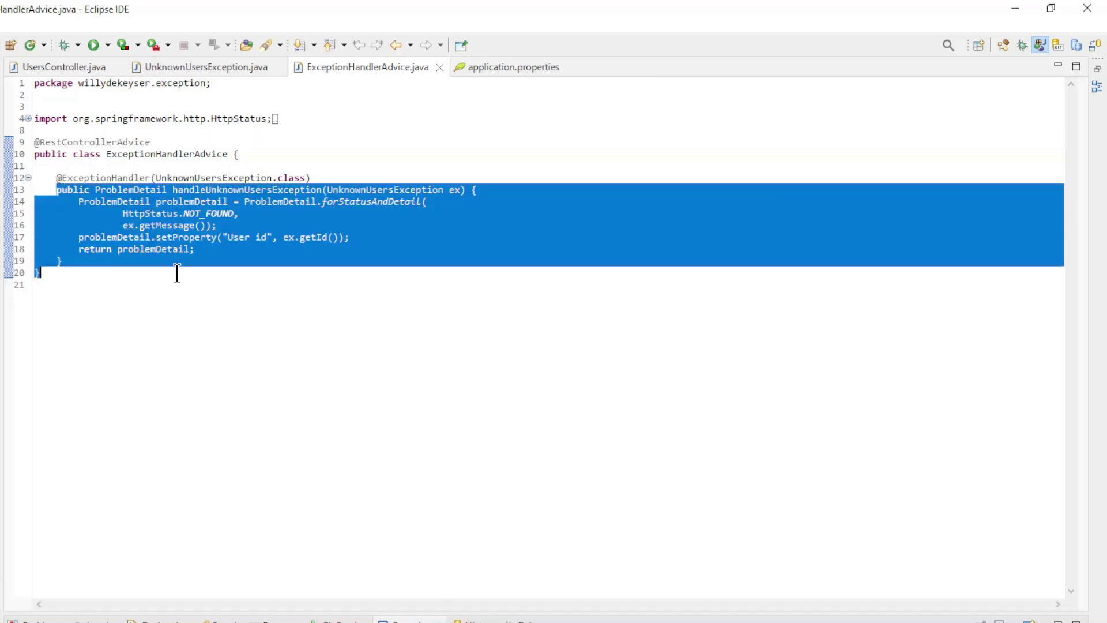
left_click(225, 316)
left_click_drag(58, 178, 311, 177)
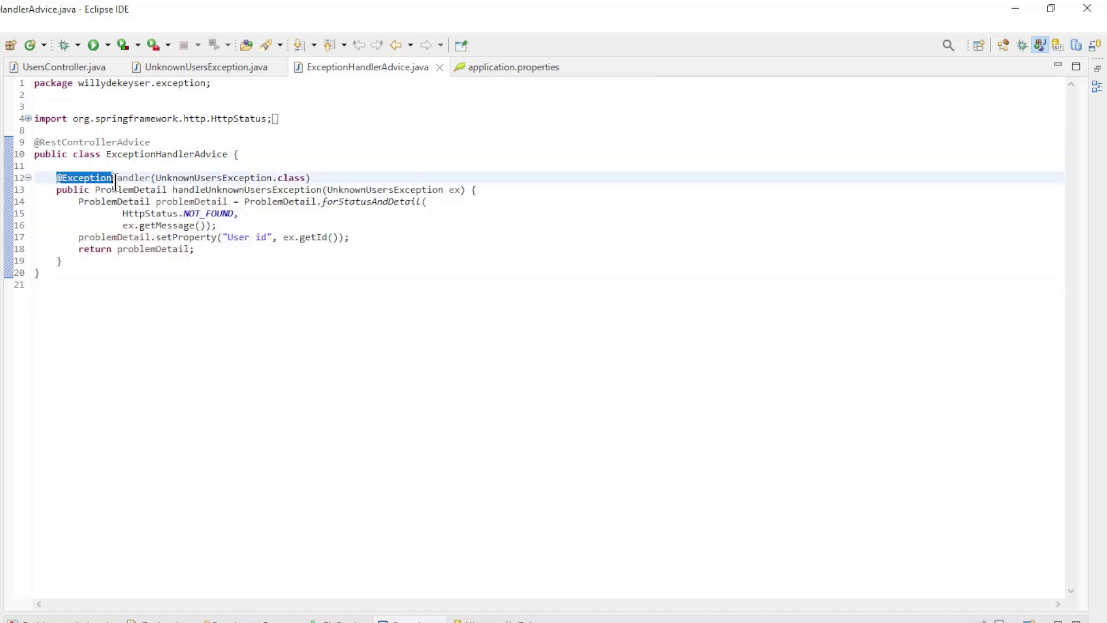
left_click(348, 297)
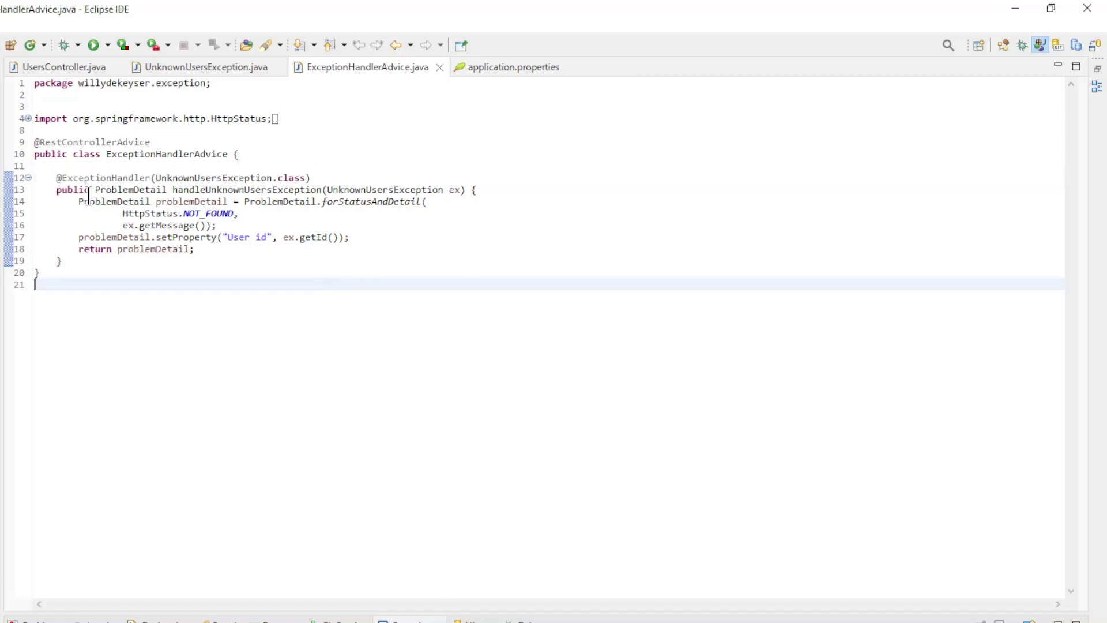
left_click_drag(90, 189, 174, 190)
left_click(205, 290)
left_click_drag(79, 205, 197, 219)
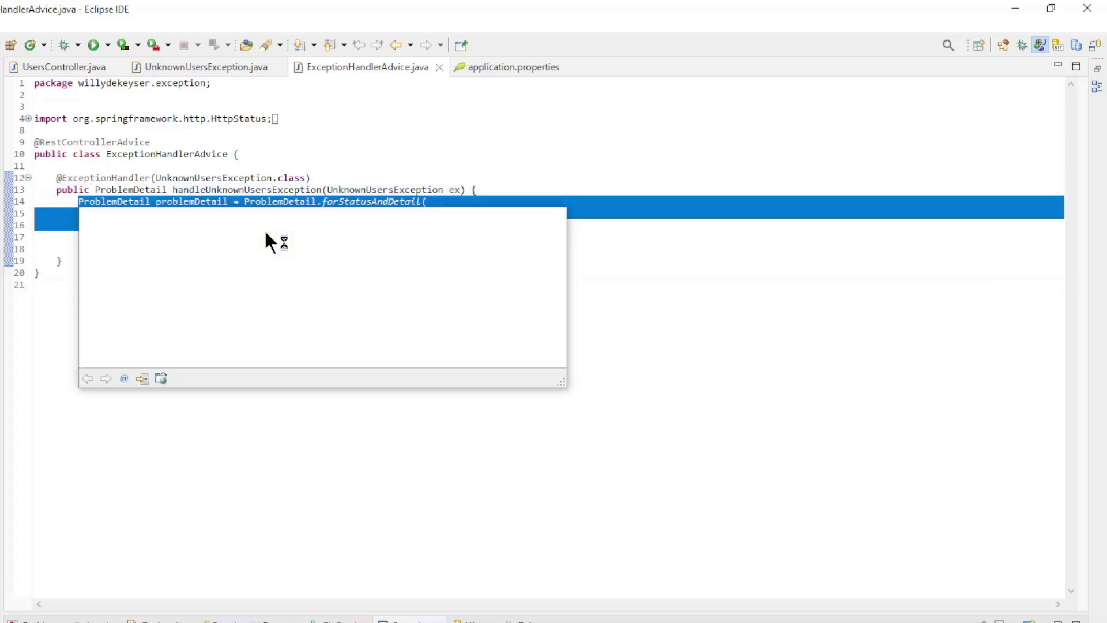
left_click(237, 416)
left_click_drag(82, 201, 317, 237)
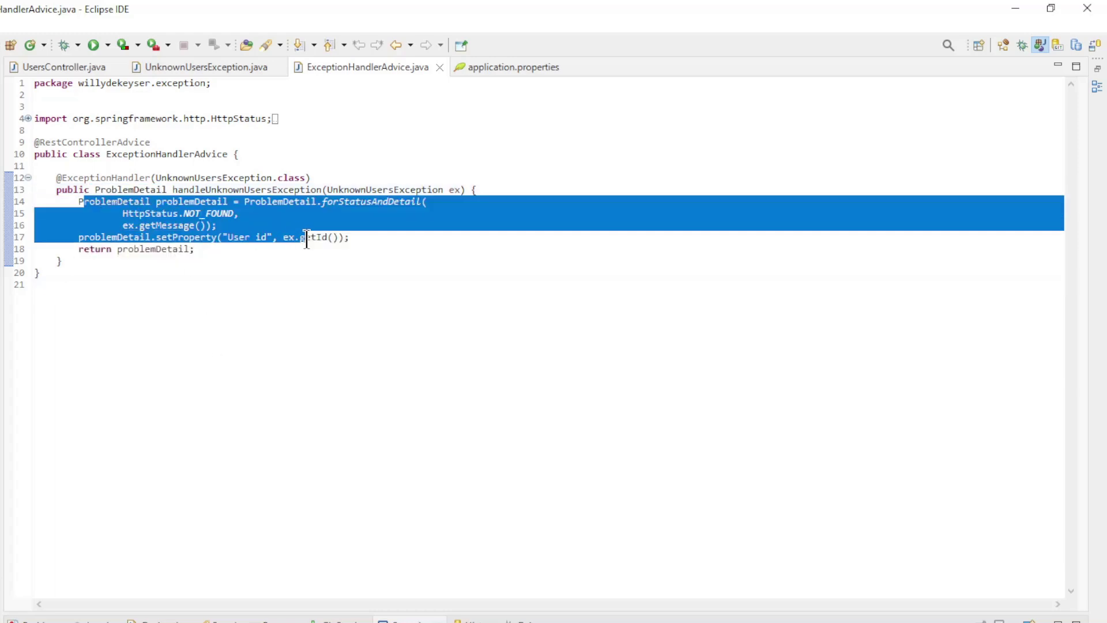
left_click(341, 294)
Step: Highlight the NOT_FOUND status, exception message, setProperty 'User id' call and returned problemDetail
left_click_drag(184, 214, 250, 226)
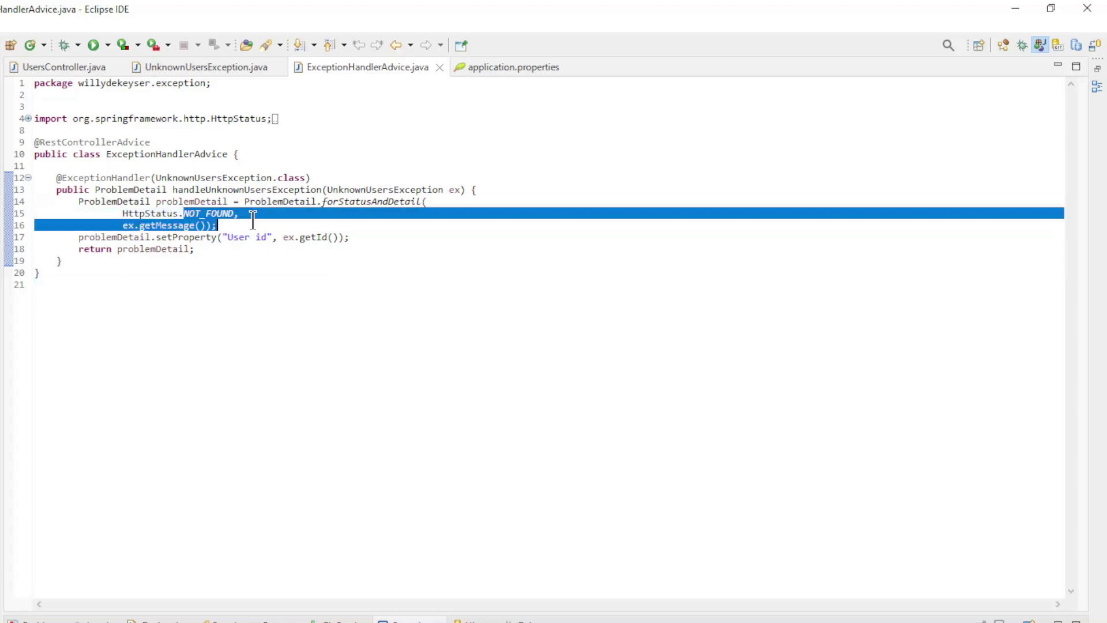
left_click(231, 292)
left_click_drag(116, 225, 219, 227)
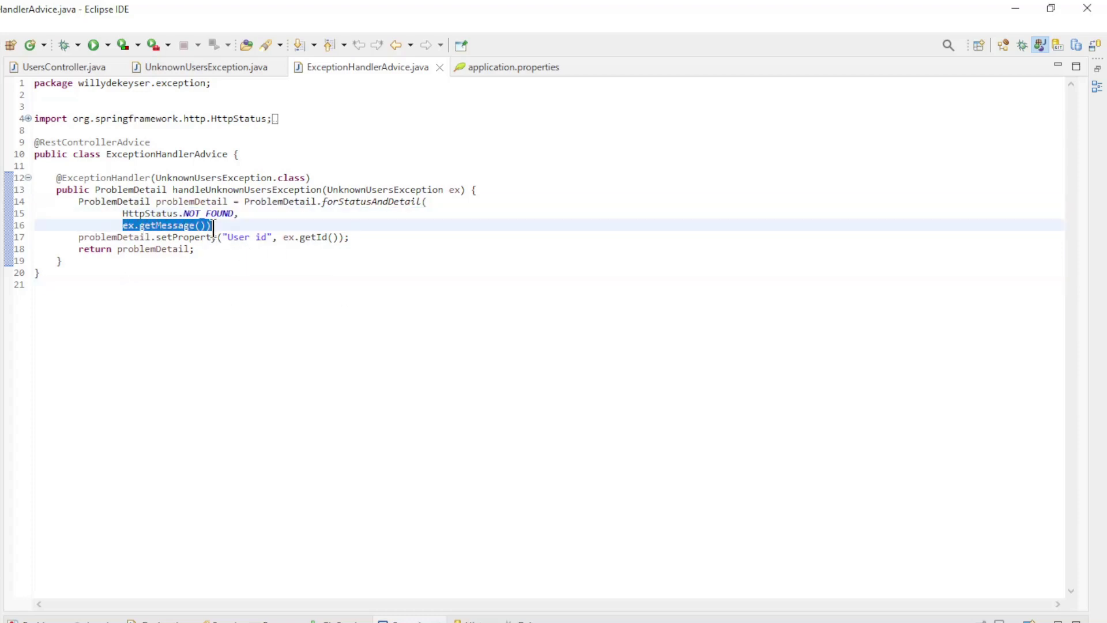
type(";")
left_click(254, 292)
left_click_drag(150, 237, 375, 237)
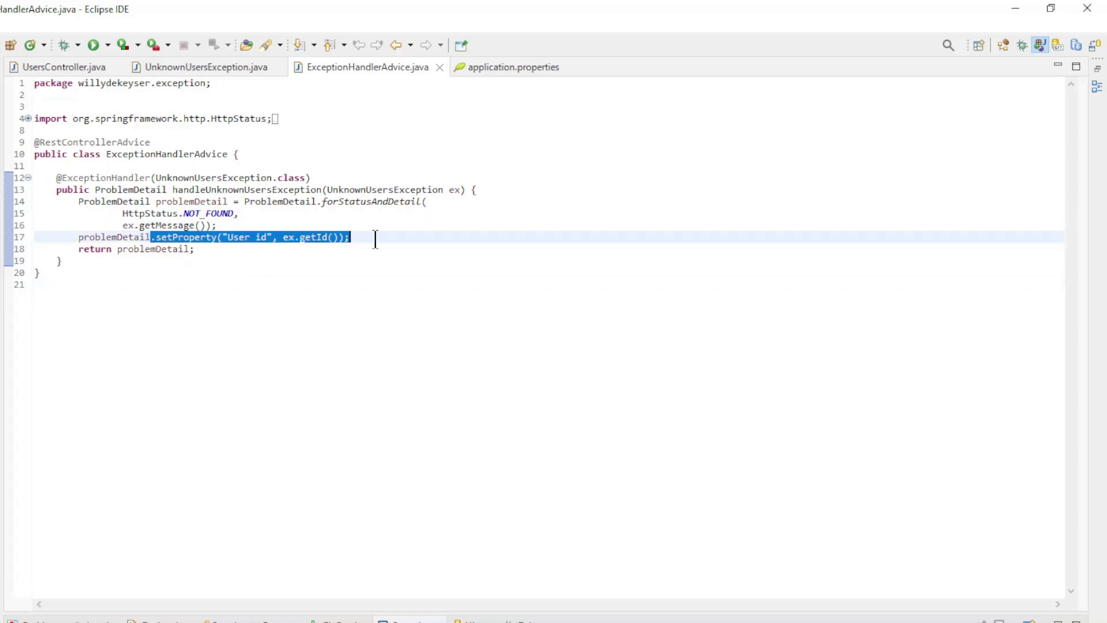
left_click(334, 309)
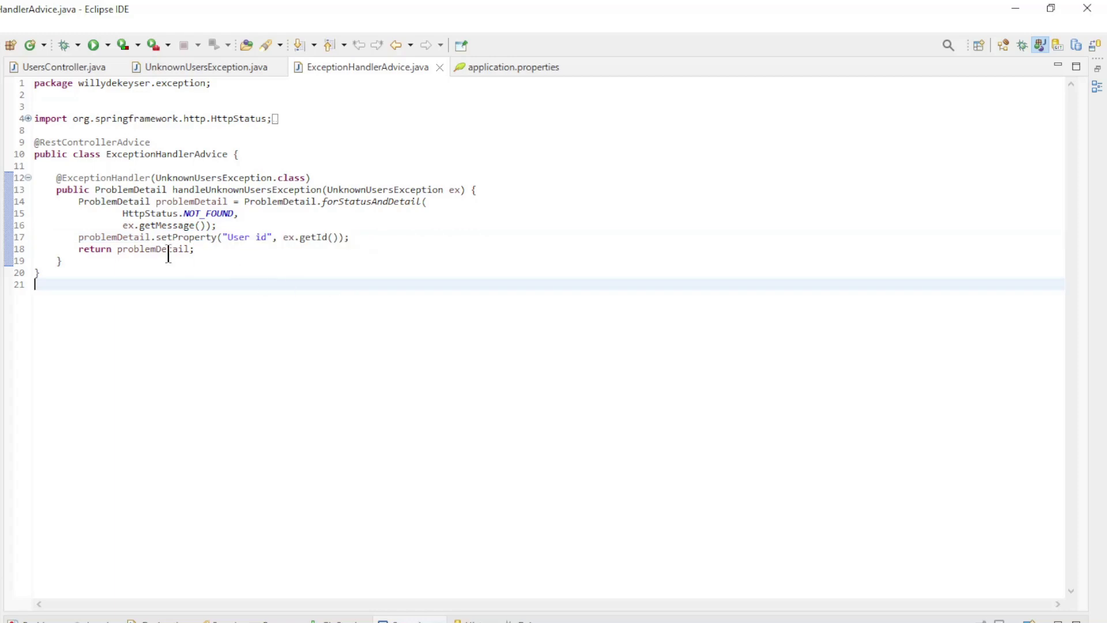
left_click_drag(117, 249, 196, 249)
left_click(281, 297)
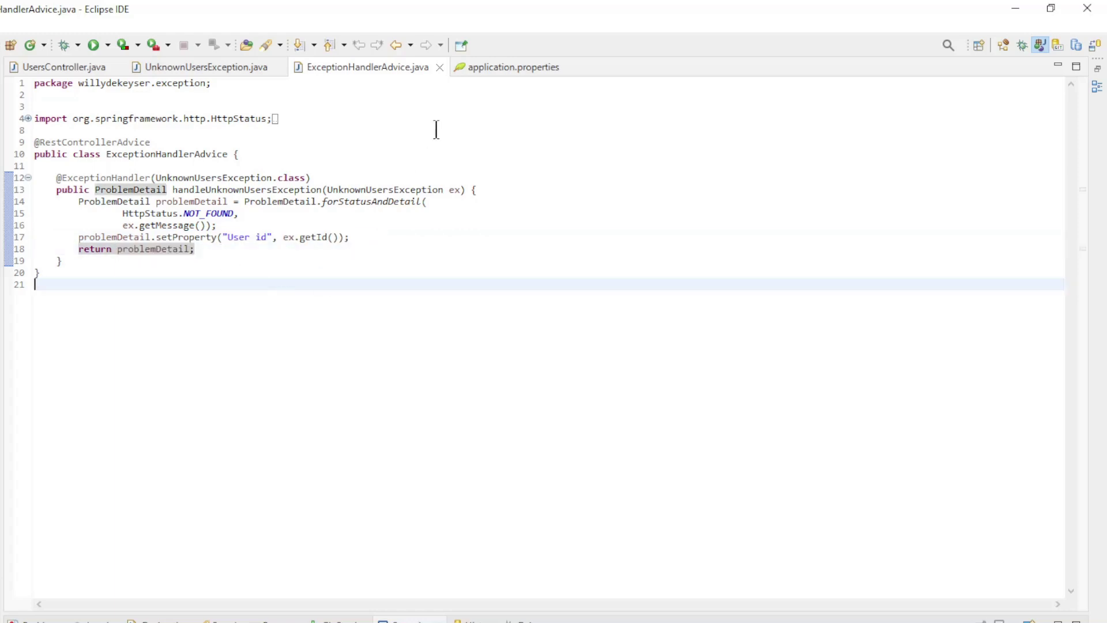
Step: Show application.properties with spring.mvc.problemdetails.enabled=true
left_click(483, 64)
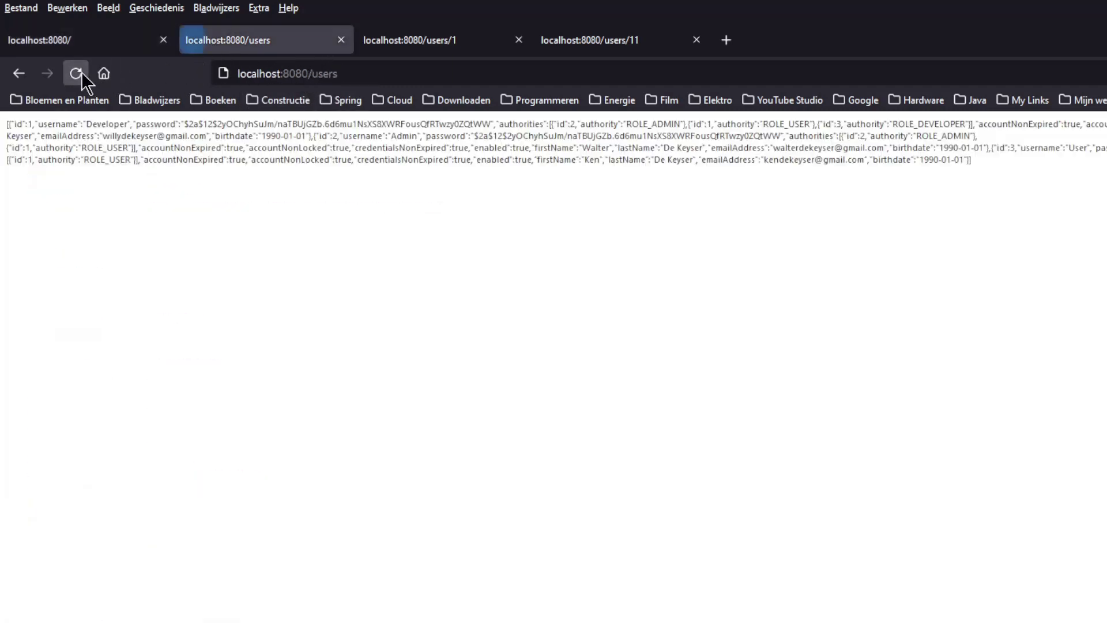
Step: View user 1's JSON, then reload /users/11 to show the 404 problem detail with User id 11
left_click(397, 46)
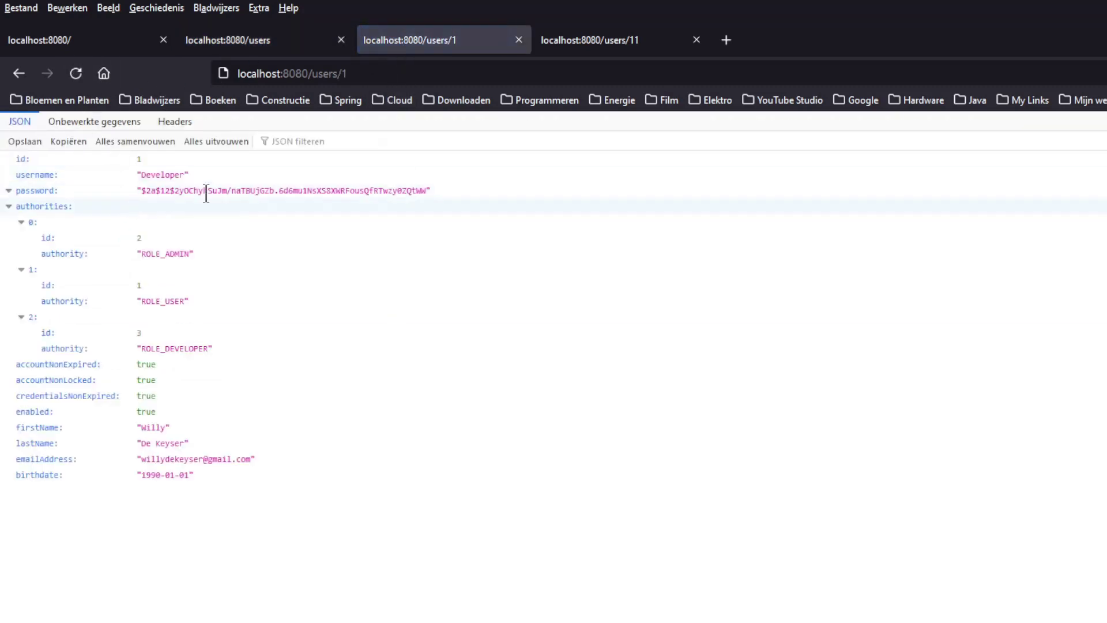
left_click(580, 44)
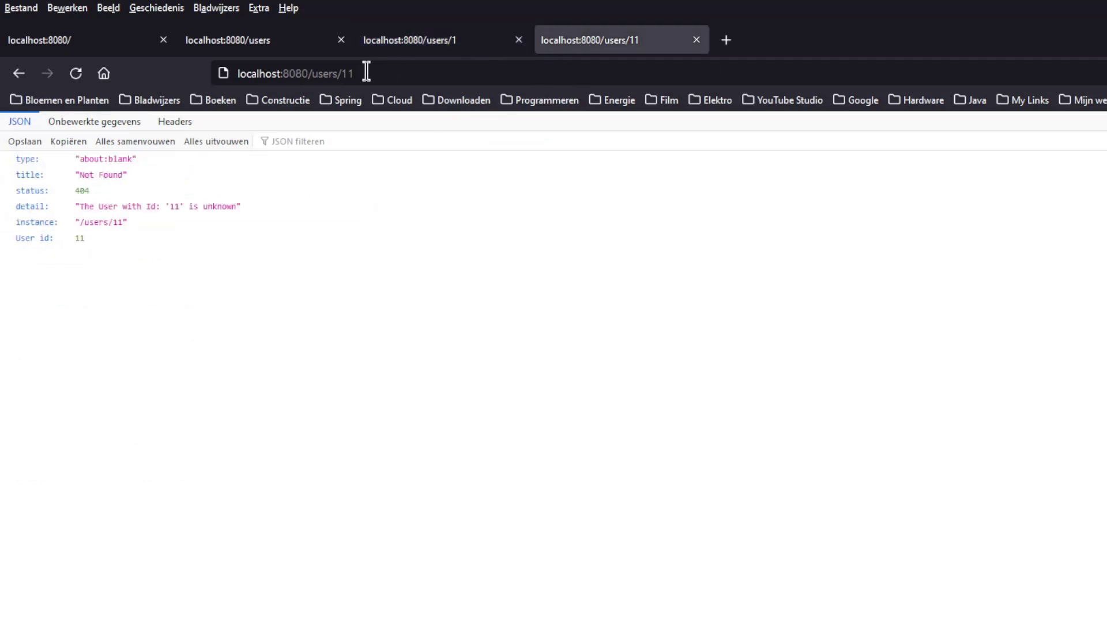
left_click(78, 72)
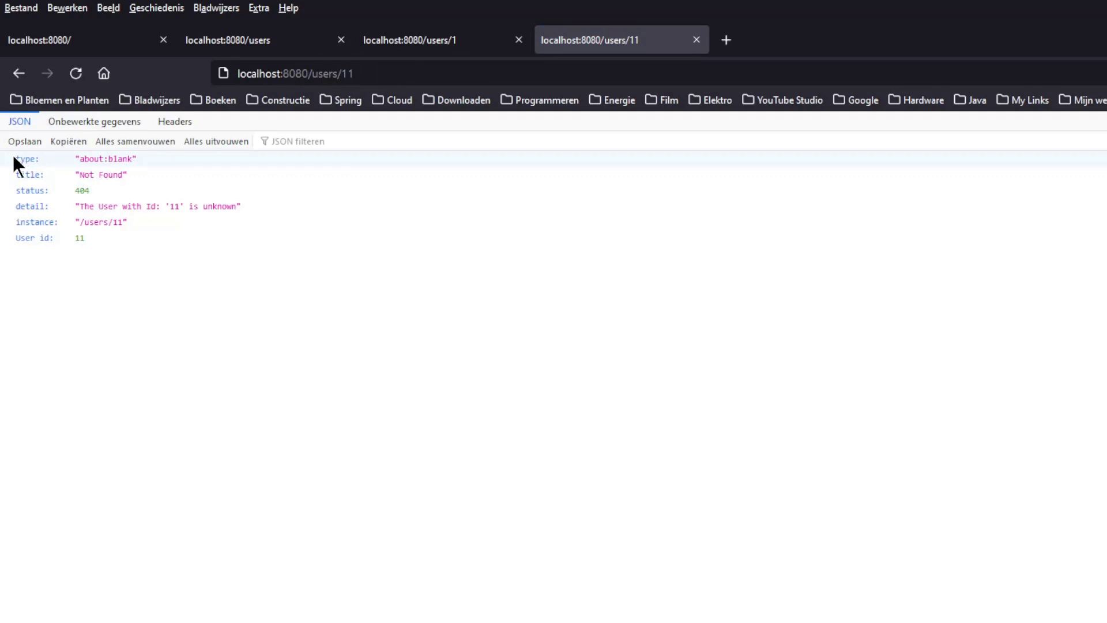